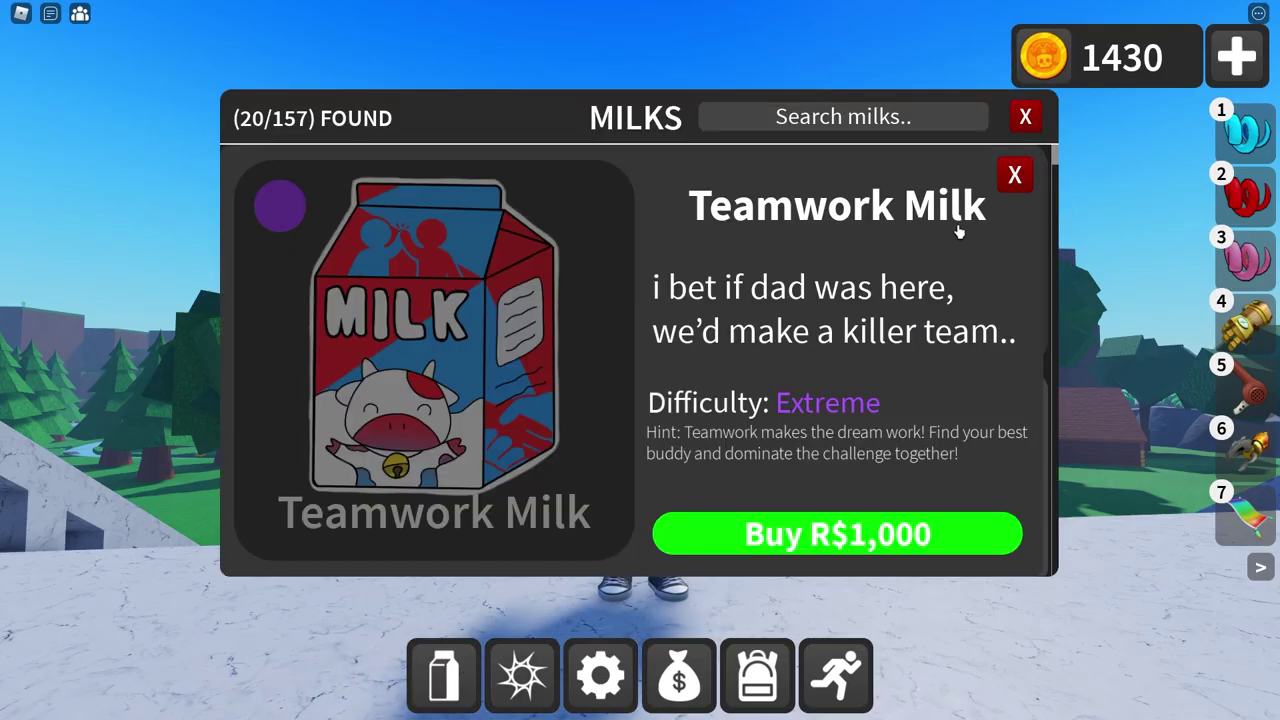
Step: Close the Teamwork Milk details and run across park and road, collecting coins to 1470
left_click(1027, 118)
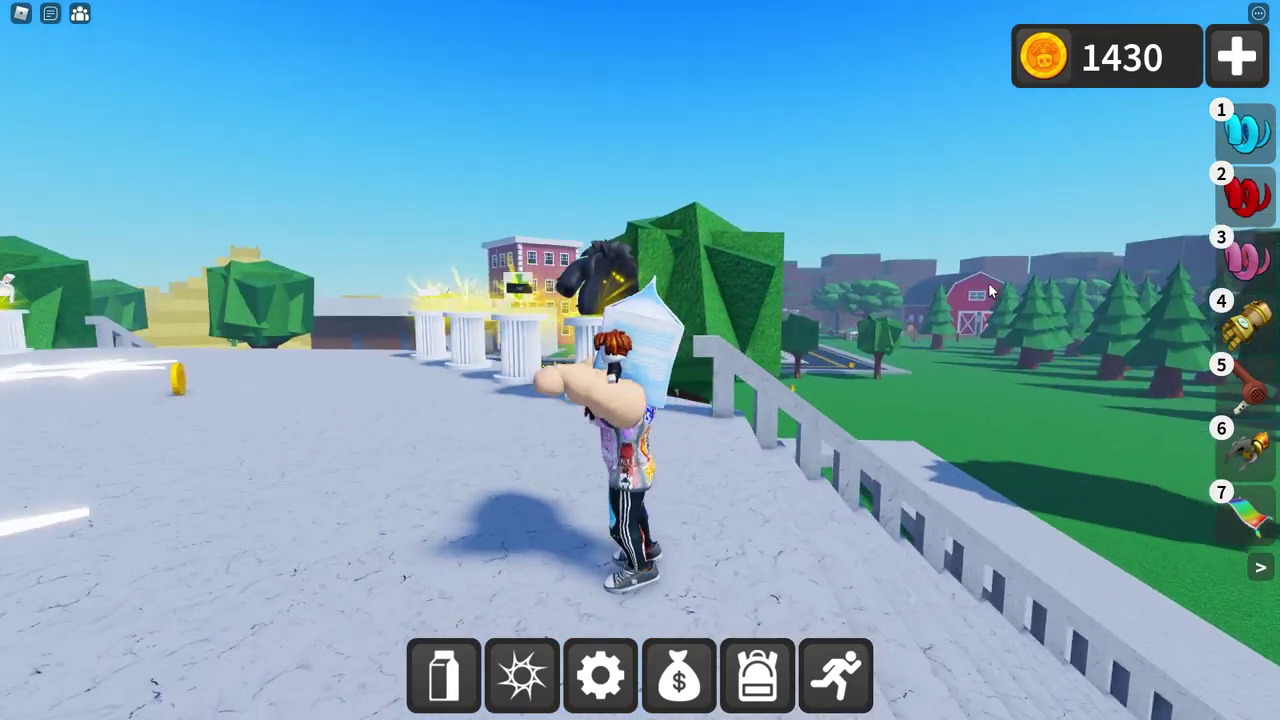
key("w")
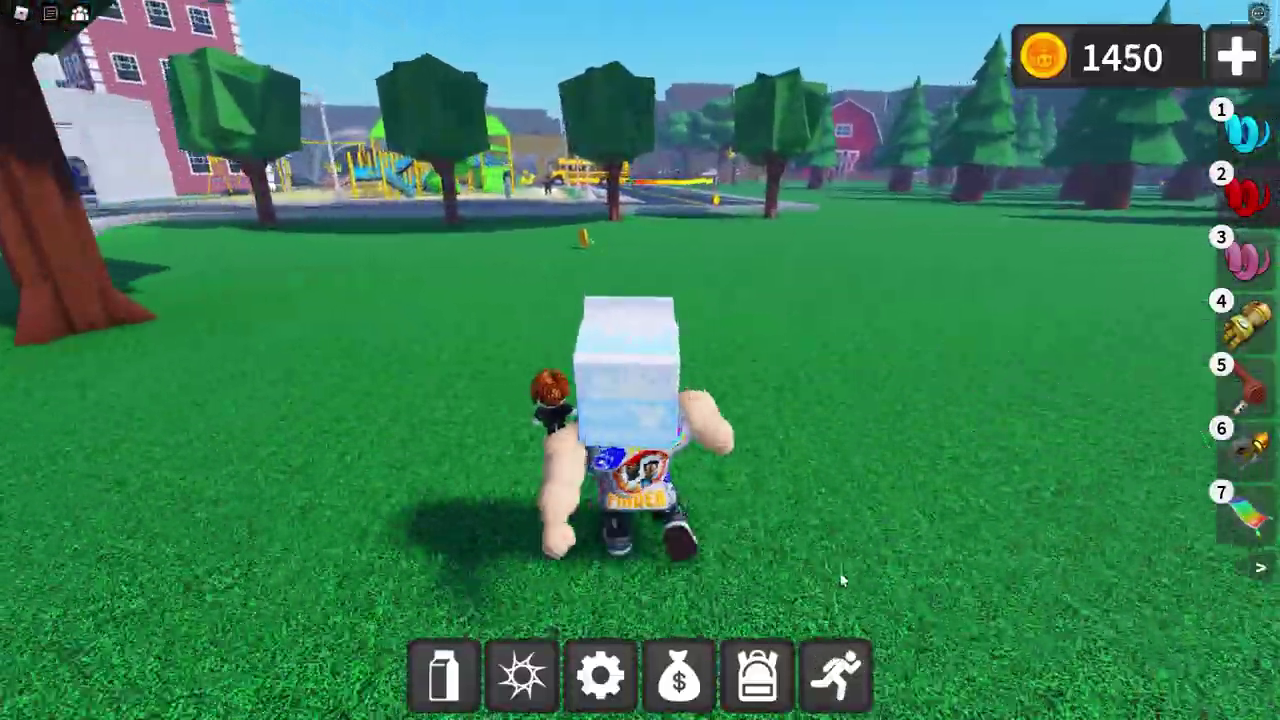
key("w")
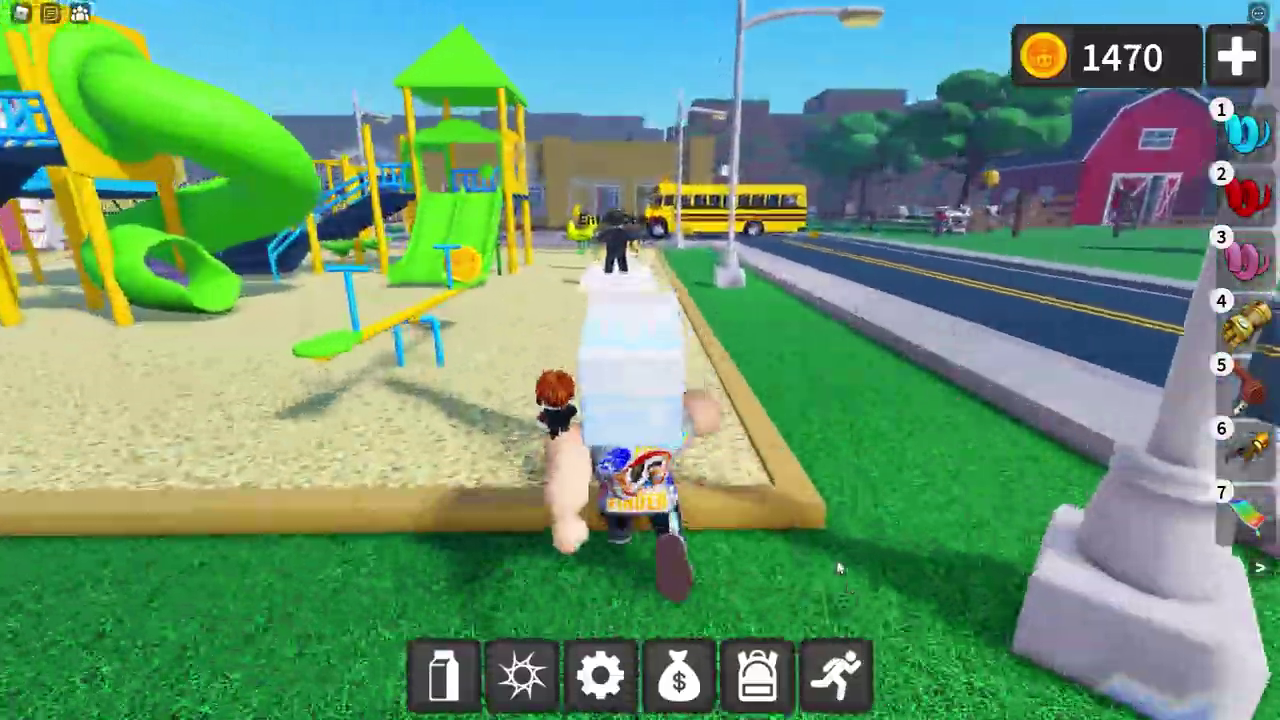
key("w")
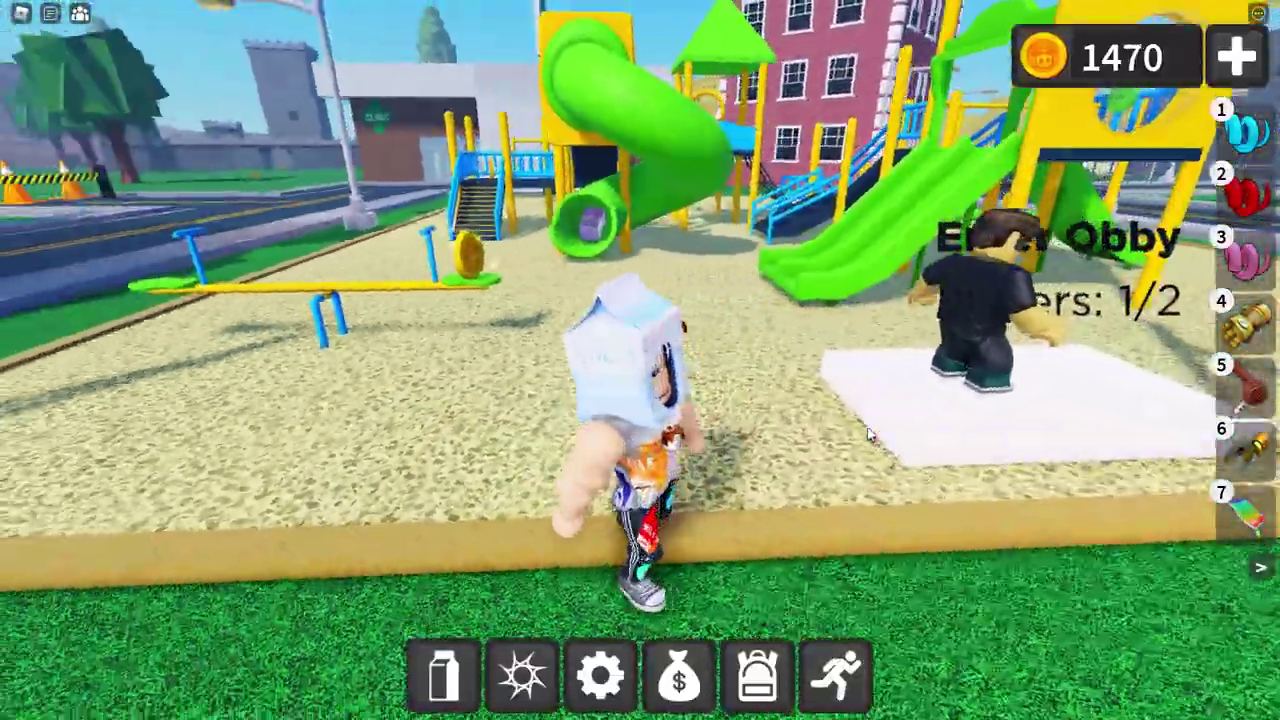
Step: Enter the obby and jump across the first floating platforms, turning a pad green
key("w")
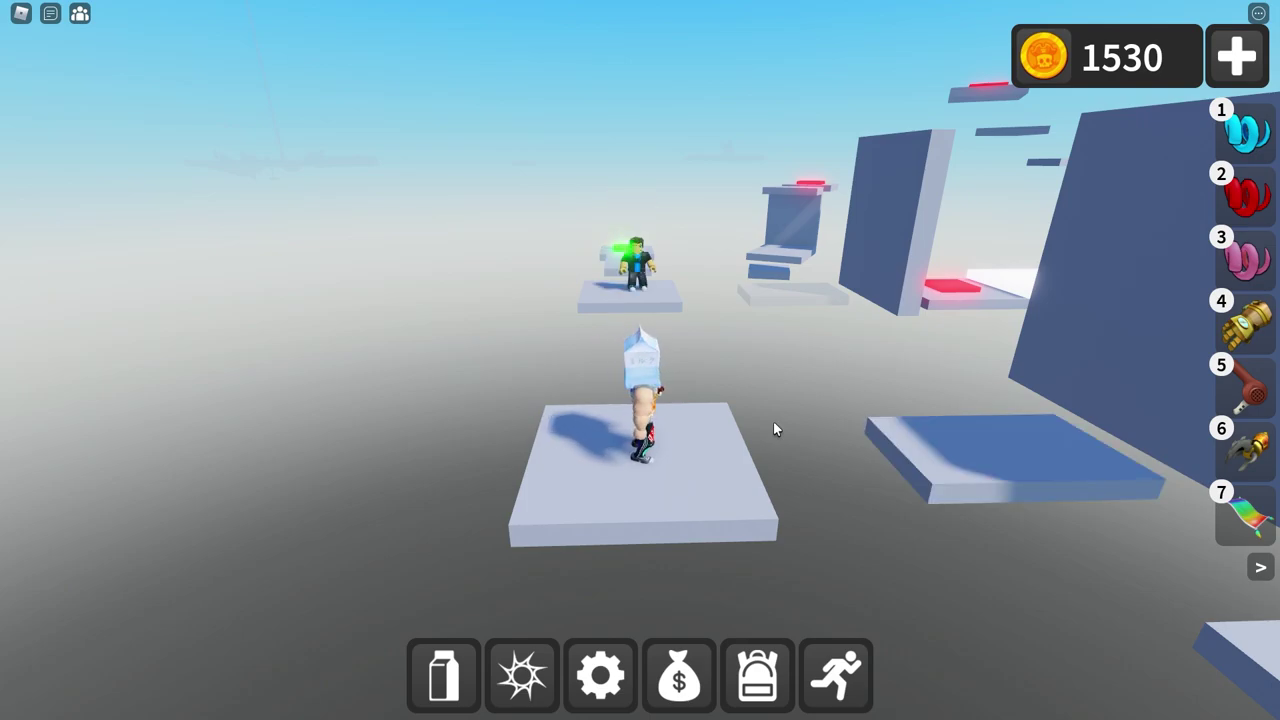
key("w")
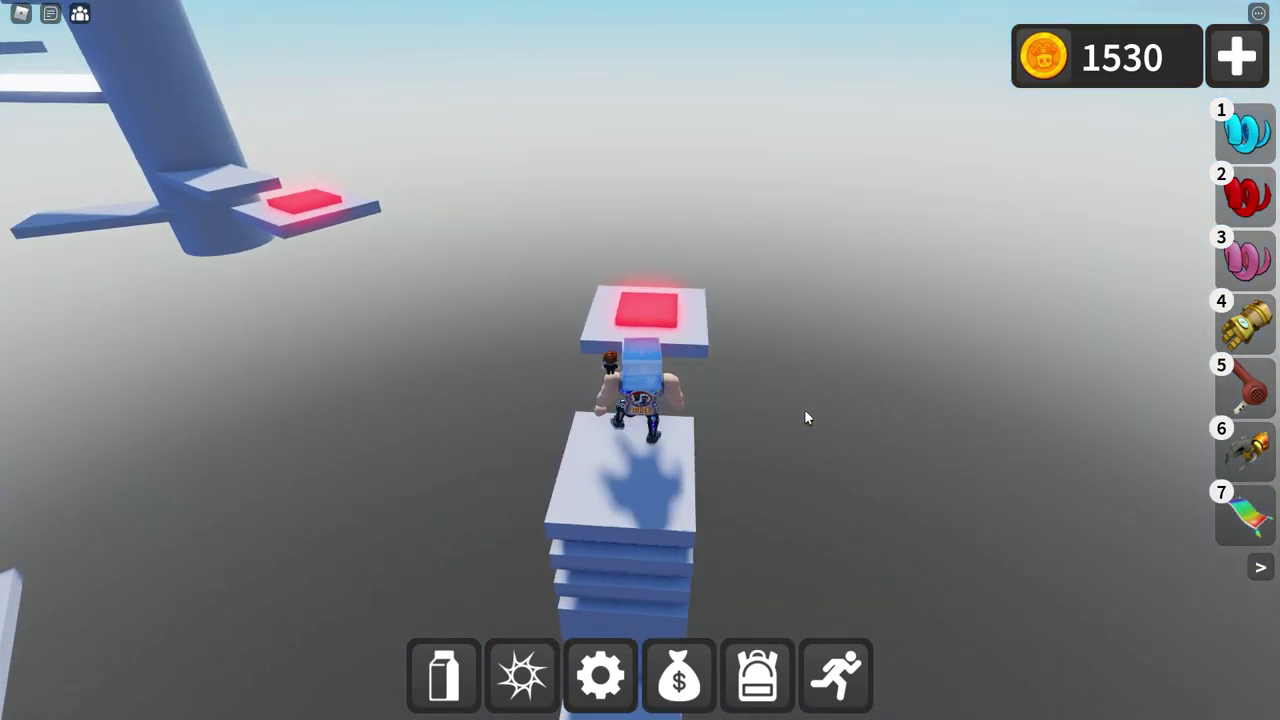
key("w")
key("space")
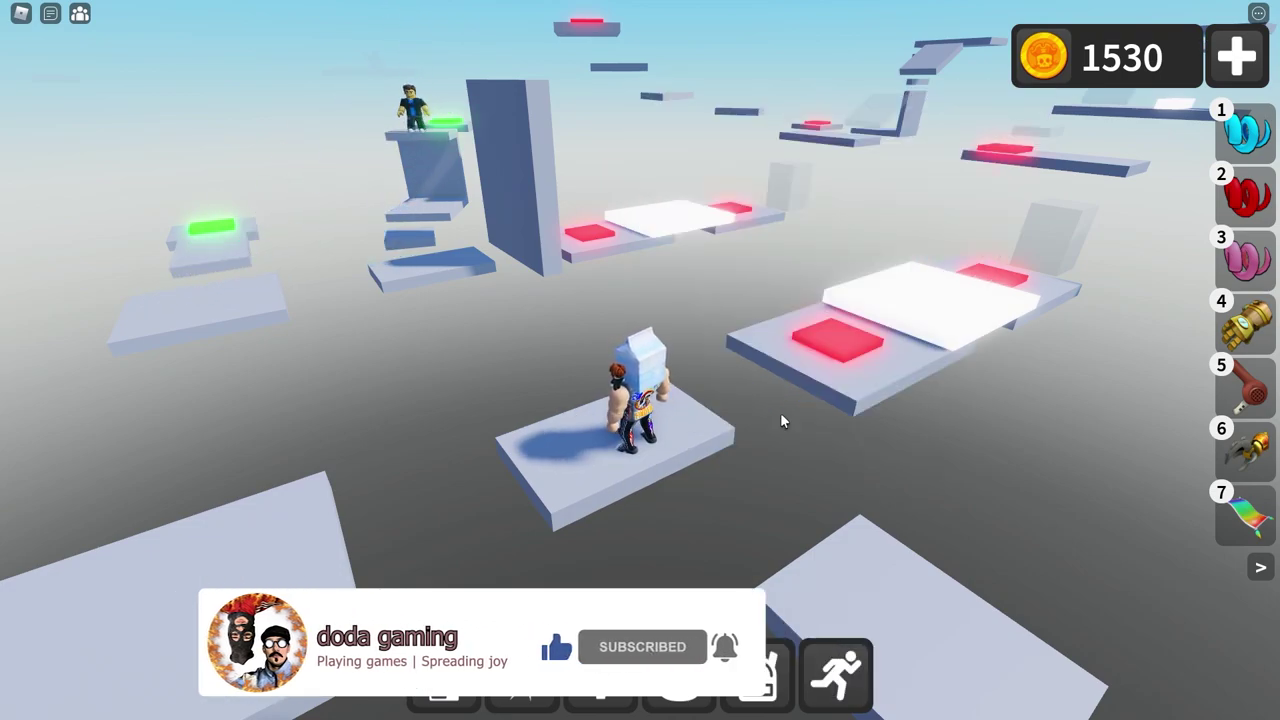
key("w")
key("space")
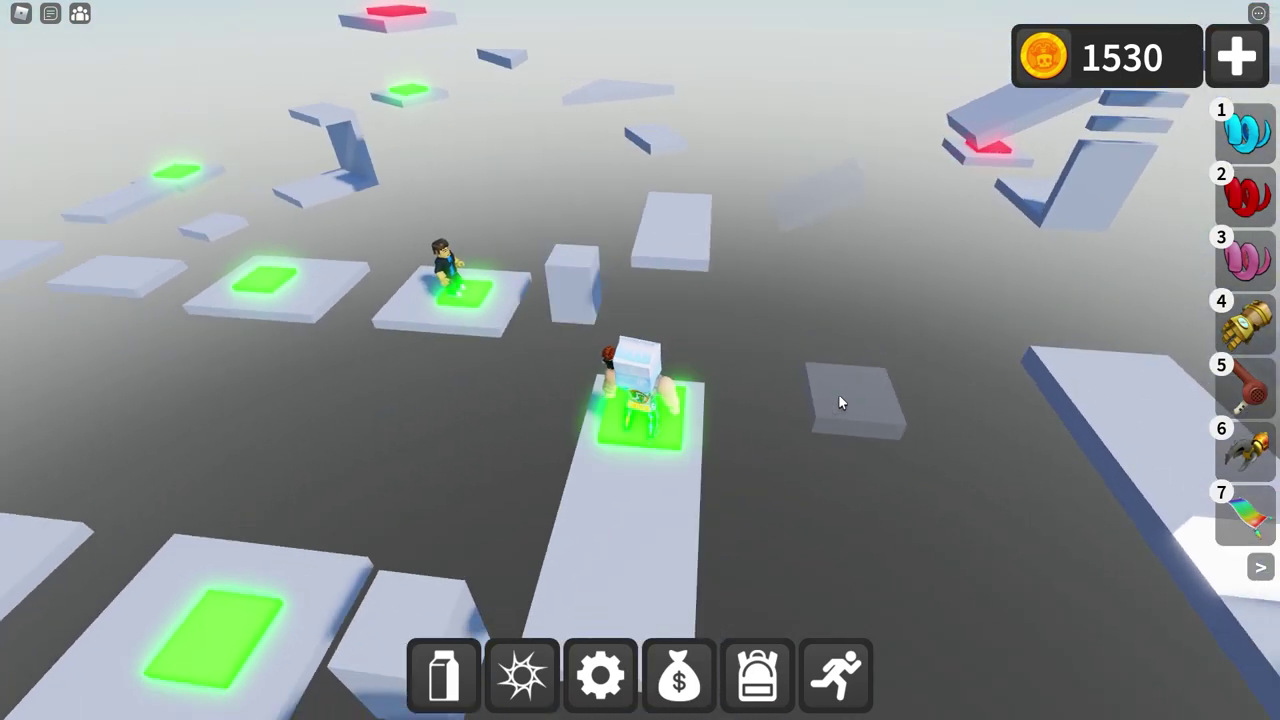
Step: Jump across the remaining platforms, adjusting the camera, toward the red-lit milk carton platform
left_click_drag(838, 394, 872, 375)
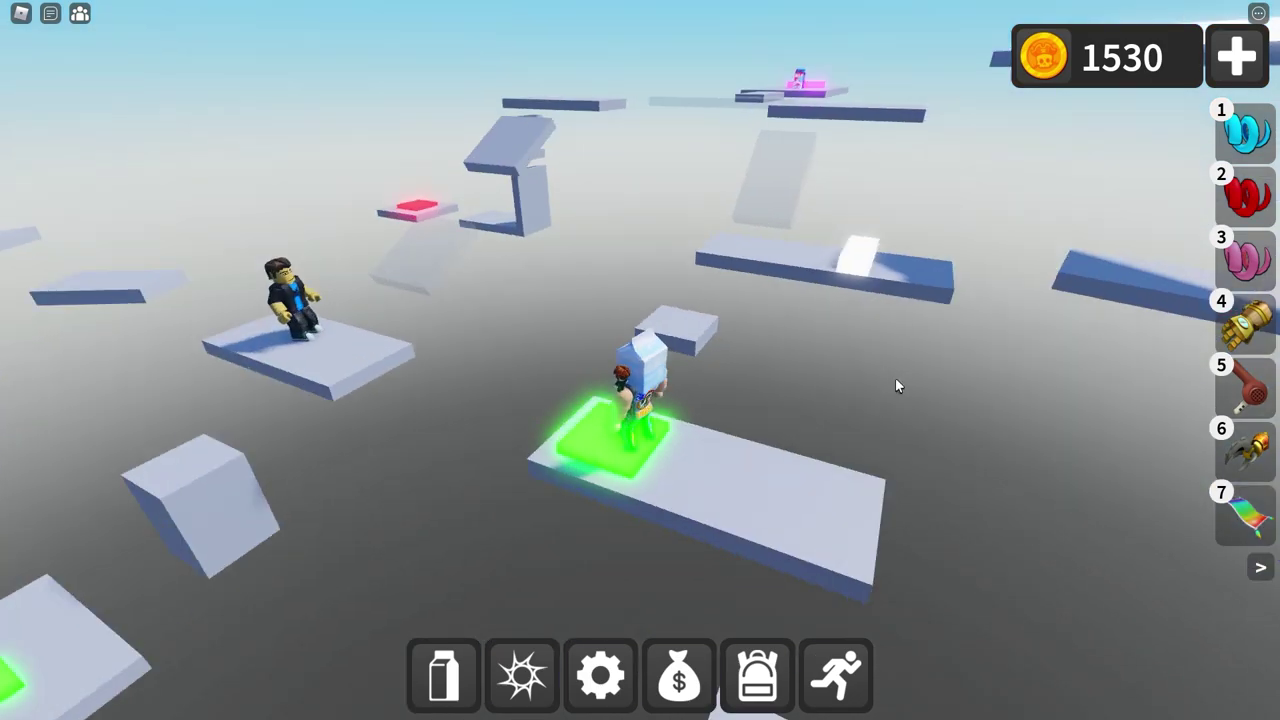
key("w")
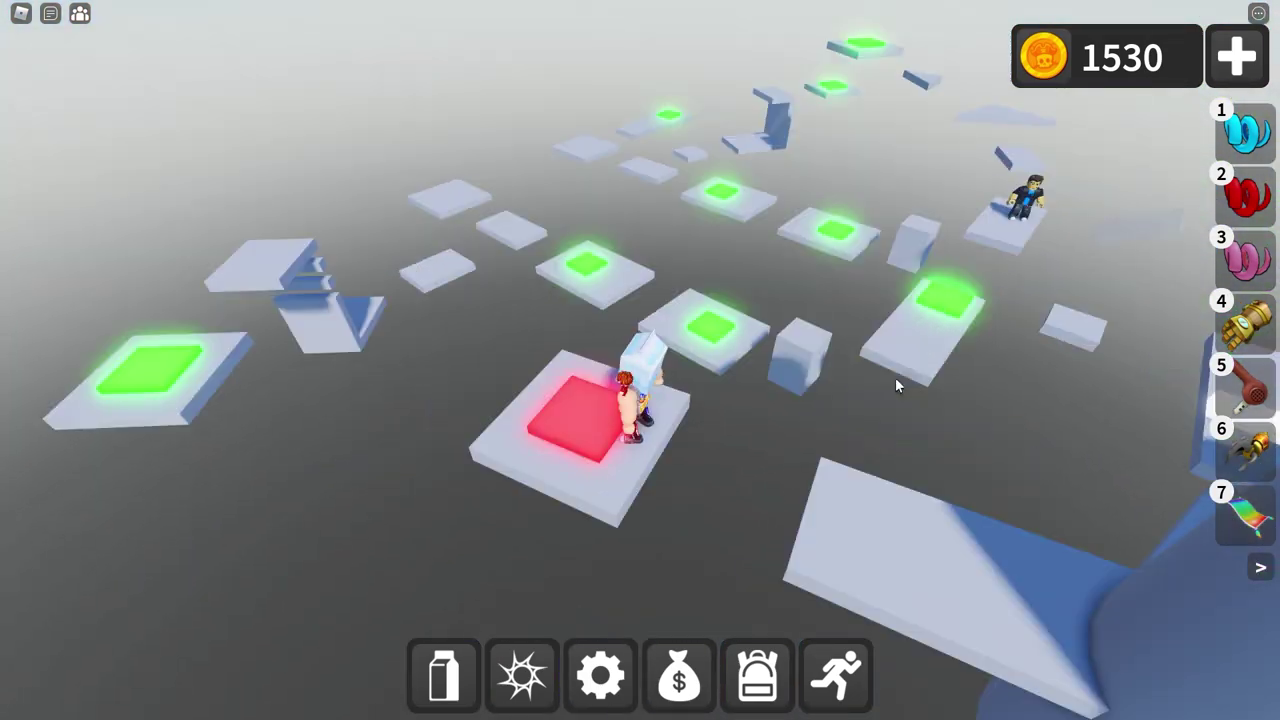
key("w")
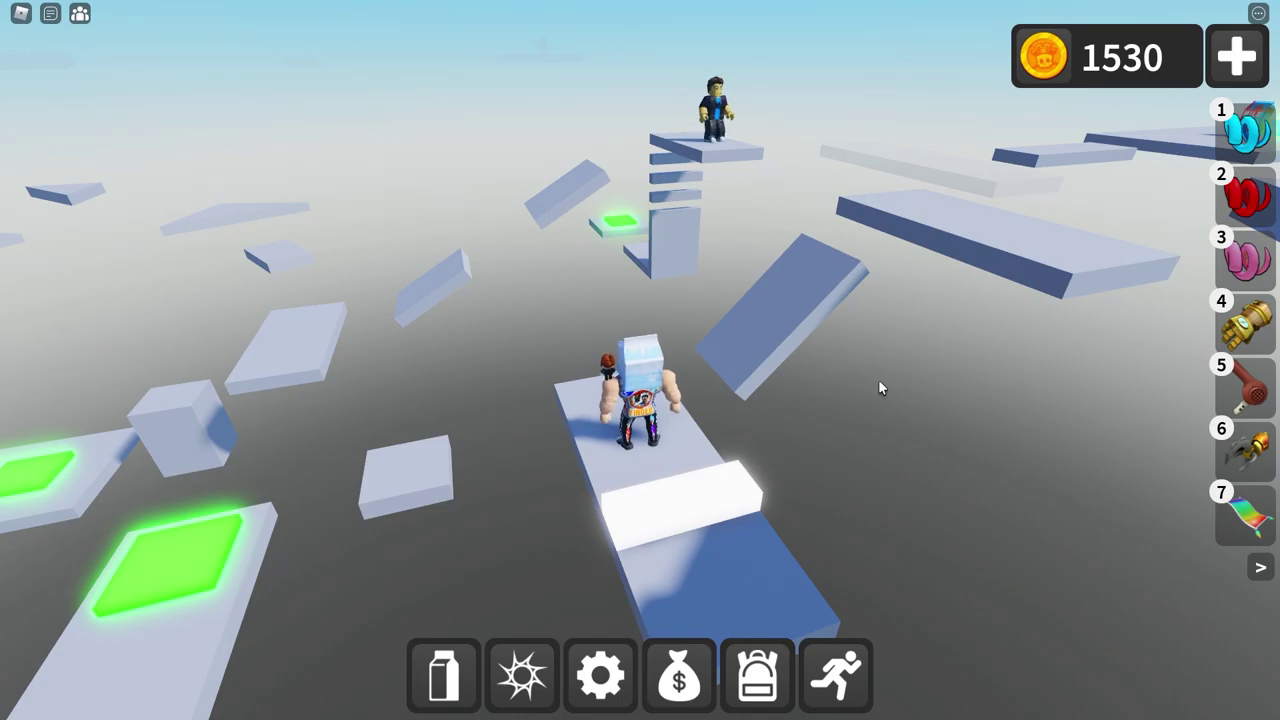
key("Right")
key("w")
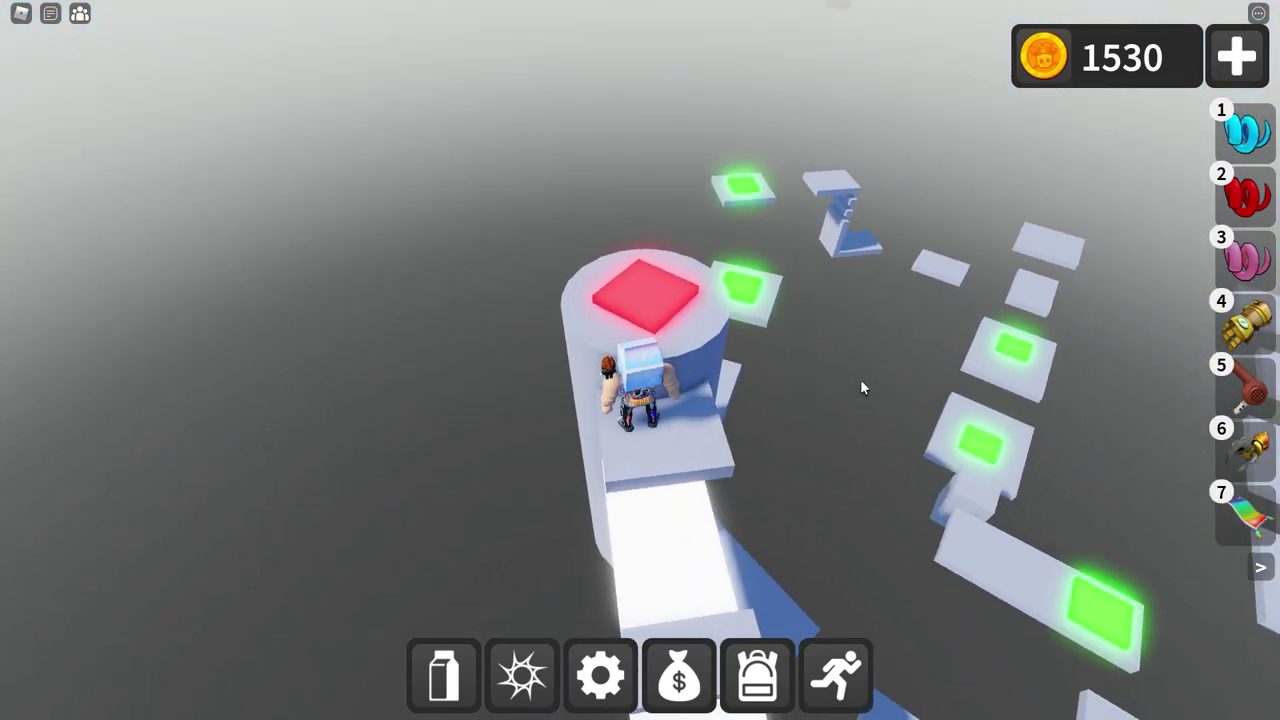
key("Page_Down")
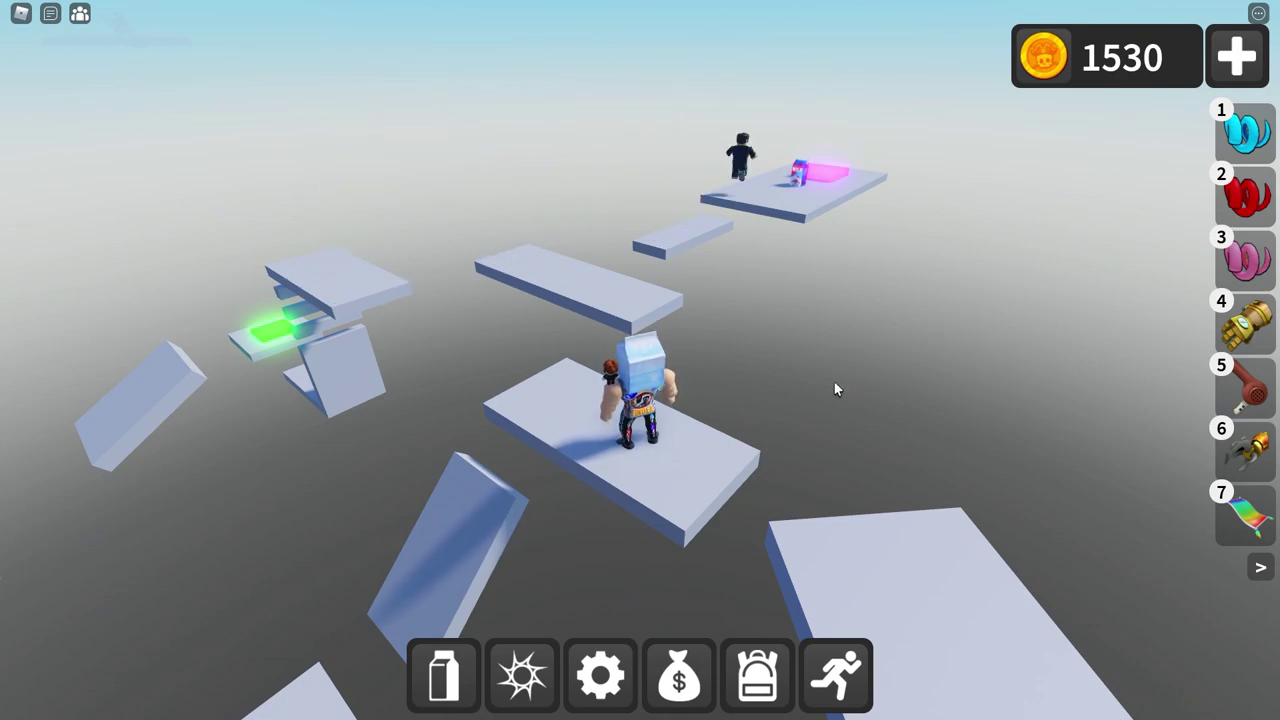
key("w")
Step: Step onto the glowing Exit Obby pad beside the teammate
key("w")
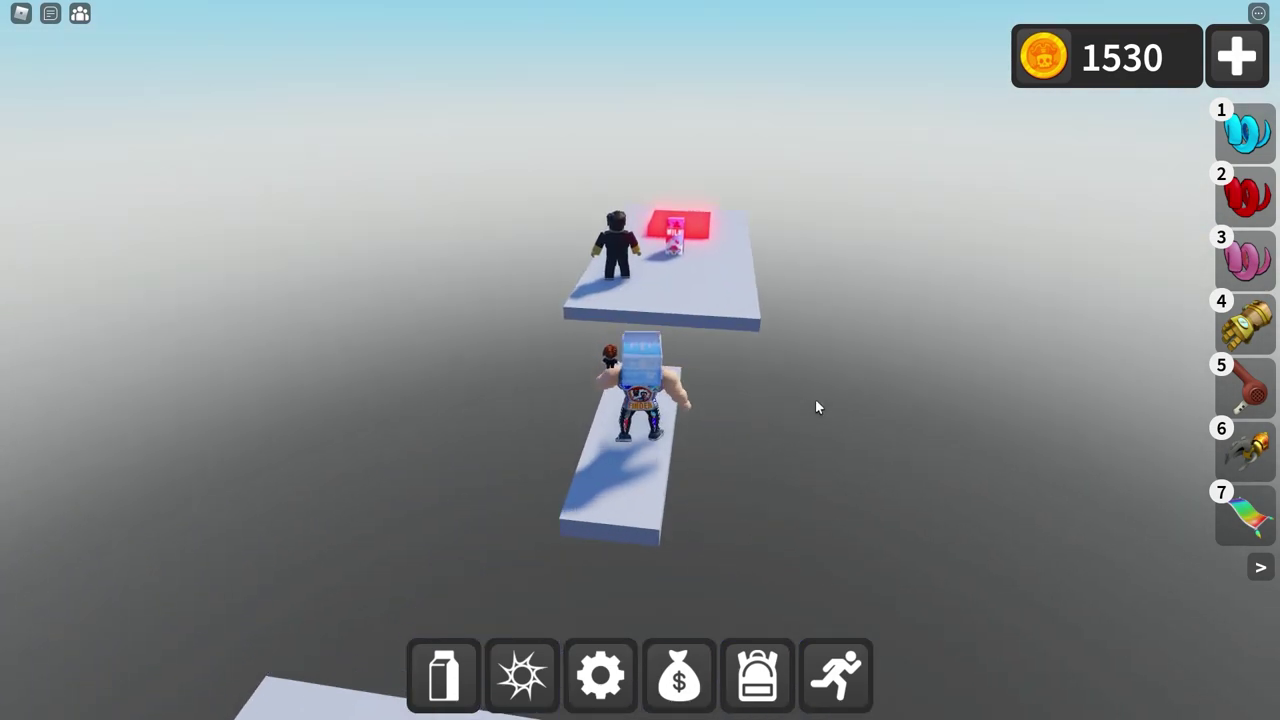
key("w")
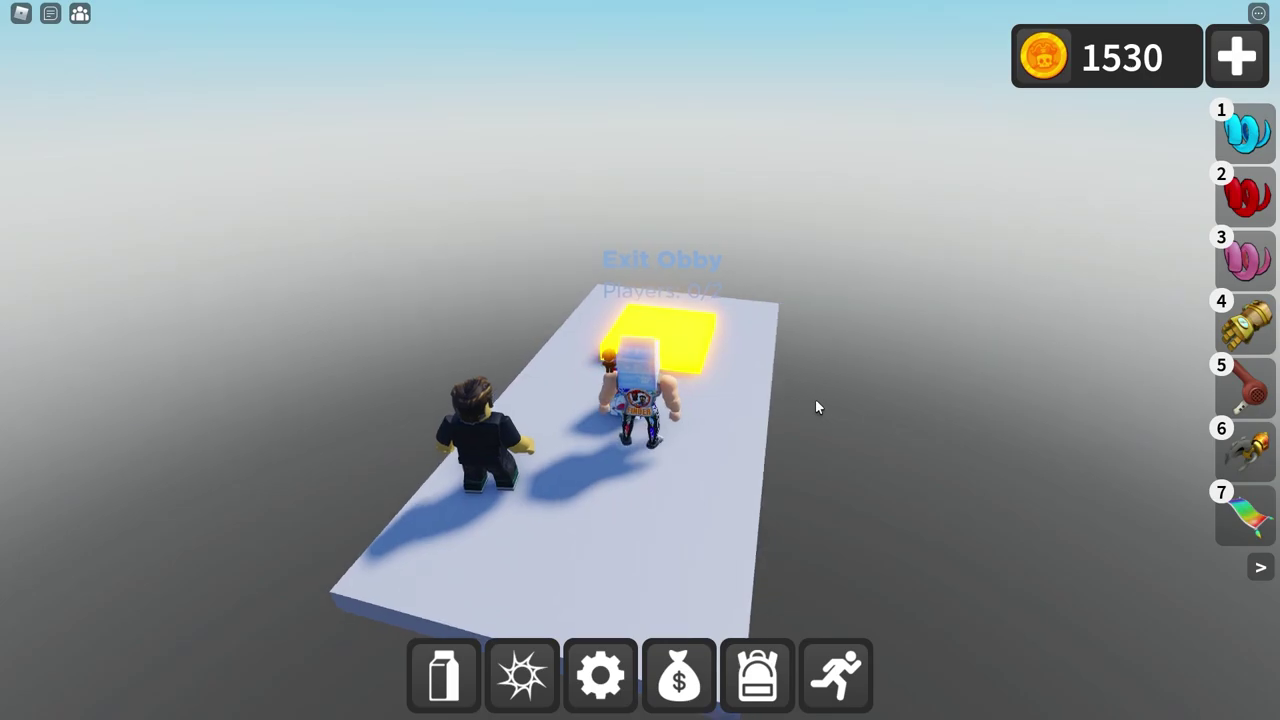